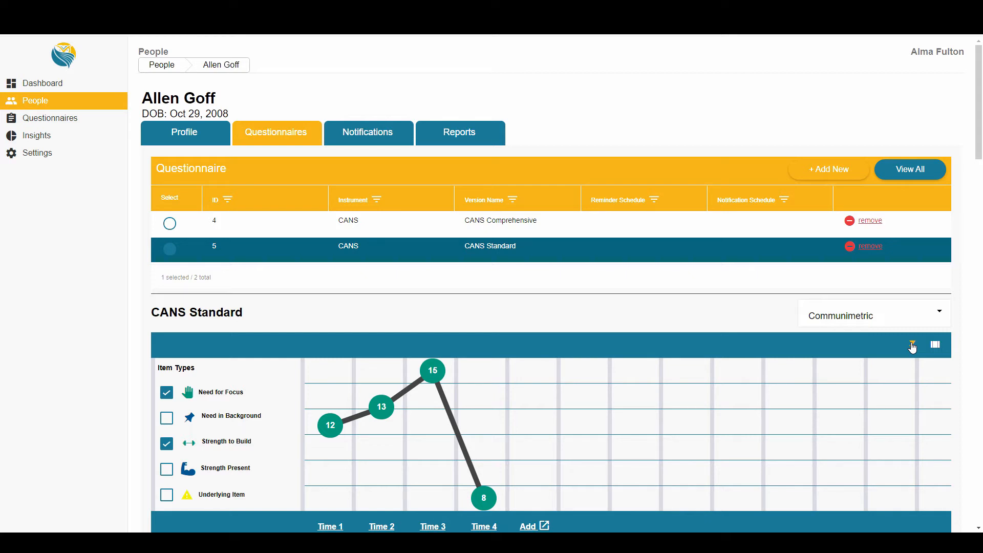
Include Need in Background among the CANS Standard chart's item types and exclude it again
{"action": "scroll", "coordinate": [912, 348], "scroll_direction": "down", "scroll_amount": 5}
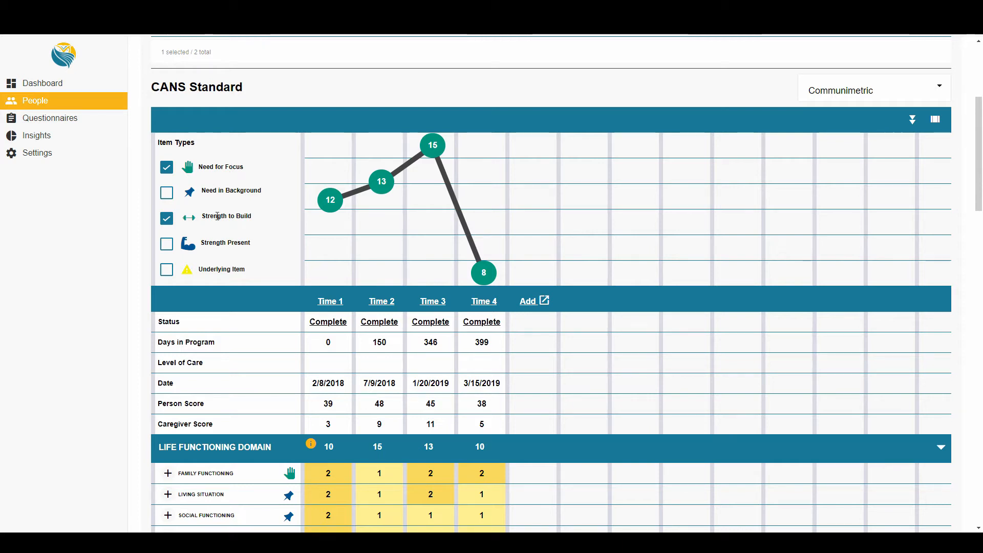
{"action": "left_click", "coordinate": [165, 195]}
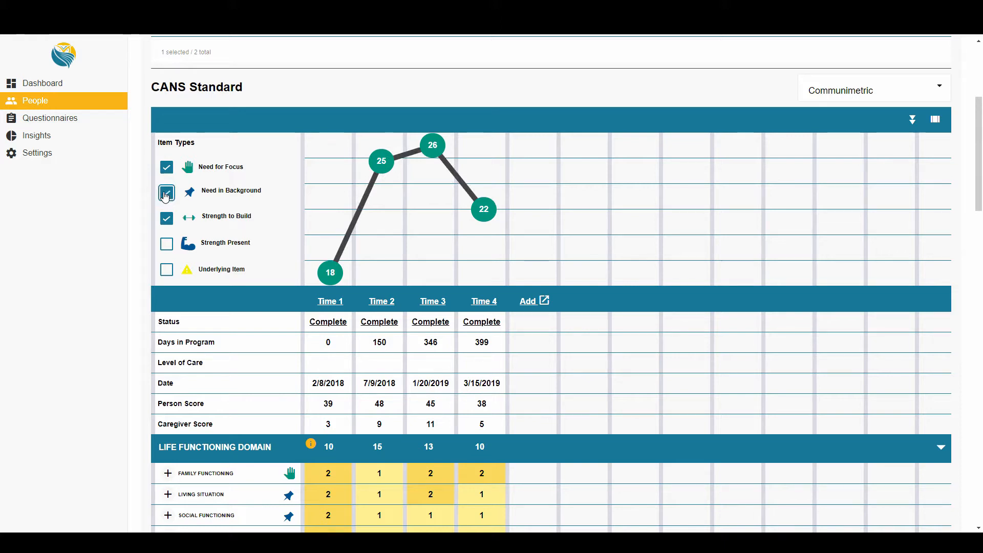
{"action": "left_click", "coordinate": [165, 194]}
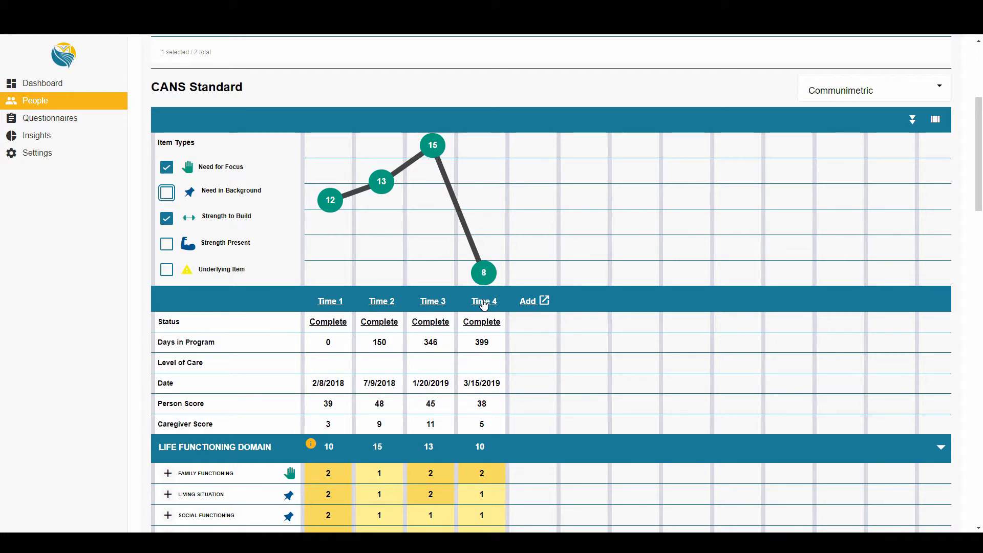
Examine the CANS Standard item ratings and need or strength markers across all domains for Time 1 through Time 4
{"action": "scroll", "coordinate": [484, 306], "scroll_direction": "down", "scroll_amount": 1}
{"action": "scroll", "coordinate": [484, 306], "scroll_direction": "down", "scroll_amount": 3}
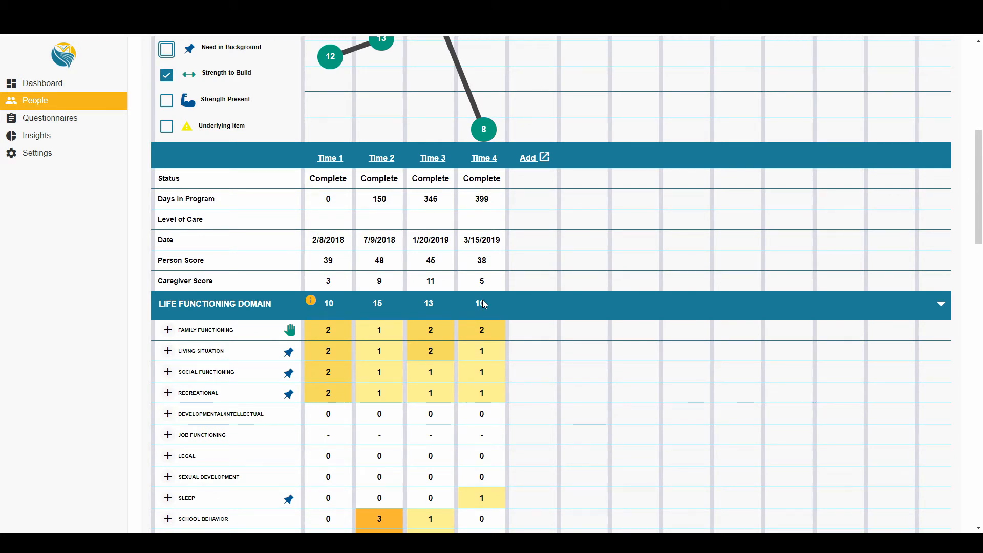
{"action": "scroll", "coordinate": [482, 300], "scroll_direction": "down", "scroll_amount": 9}
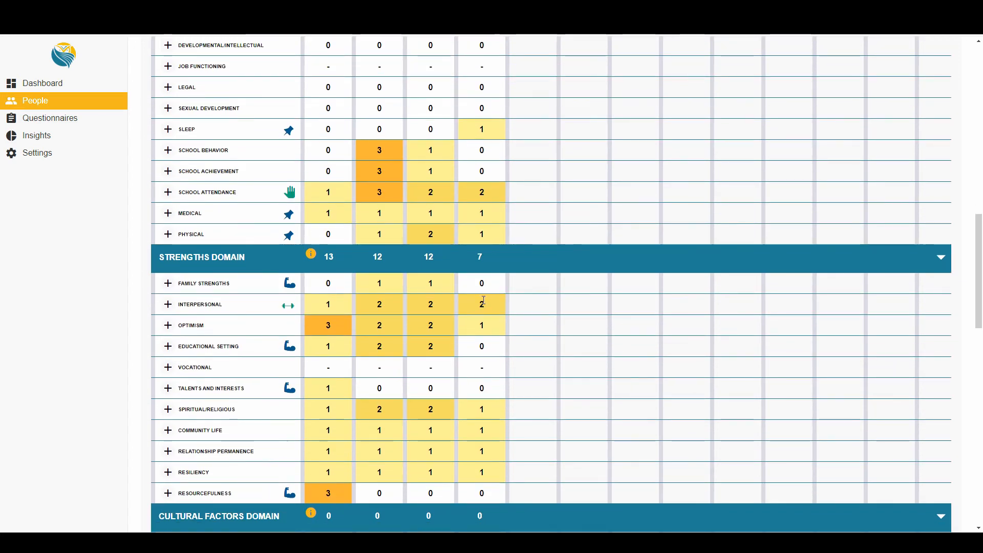
{"action": "scroll", "coordinate": [484, 299], "scroll_direction": "up", "scroll_amount": 6}
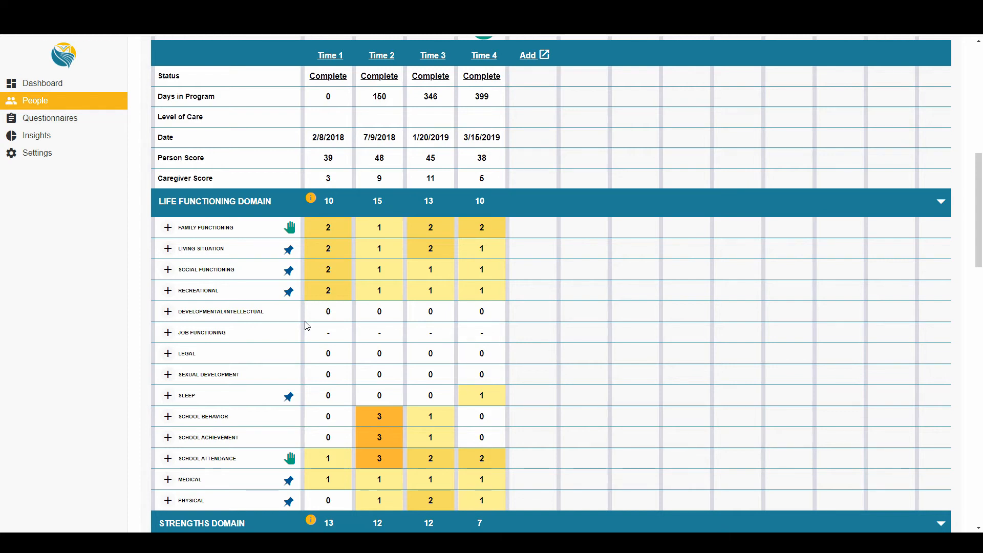
{"action": "scroll", "coordinate": [306, 326], "scroll_direction": "down", "scroll_amount": 2}
{"action": "scroll", "coordinate": [307, 326], "scroll_direction": "down", "scroll_amount": 5}
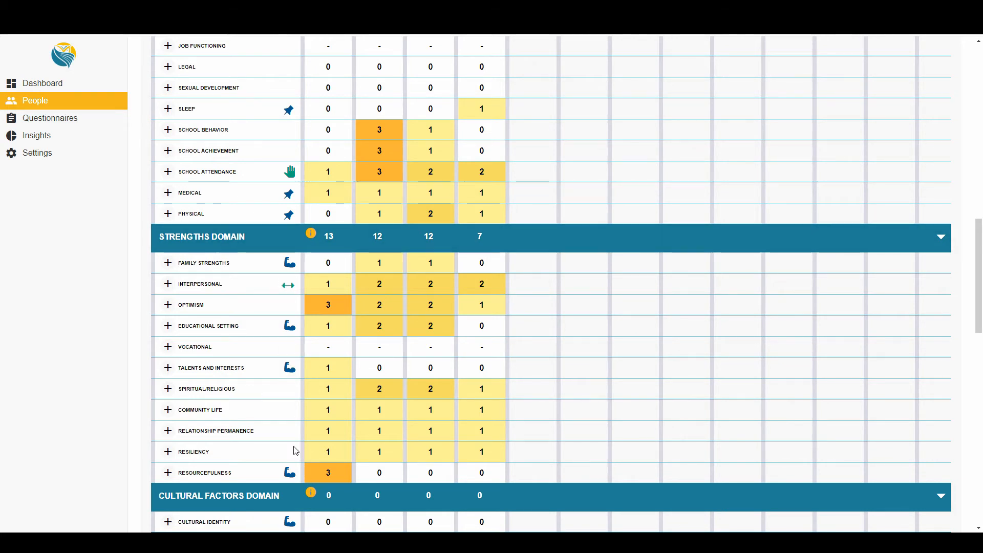
{"action": "scroll", "coordinate": [295, 451], "scroll_direction": "down", "scroll_amount": 6}
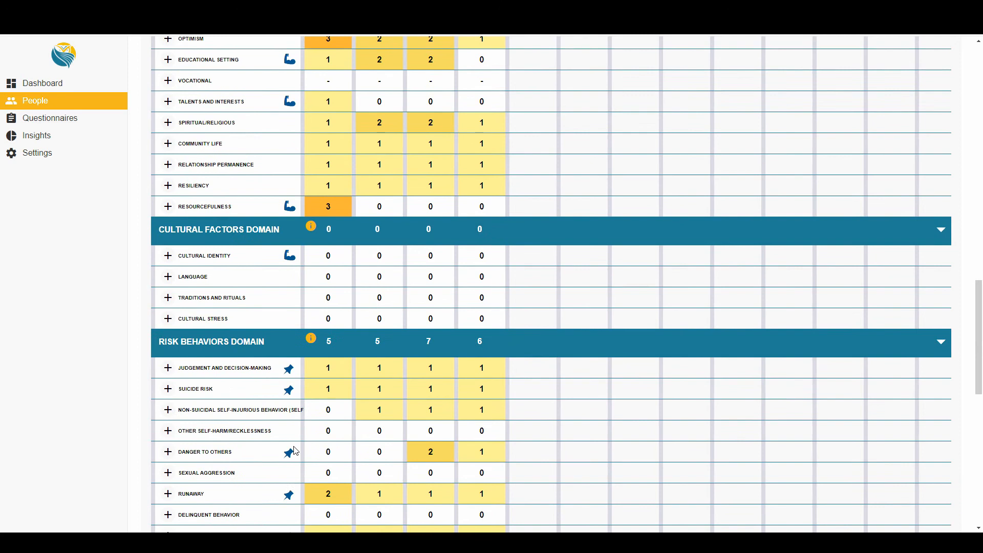
{"action": "scroll", "coordinate": [296, 451], "scroll_direction": "down", "scroll_amount": 2}
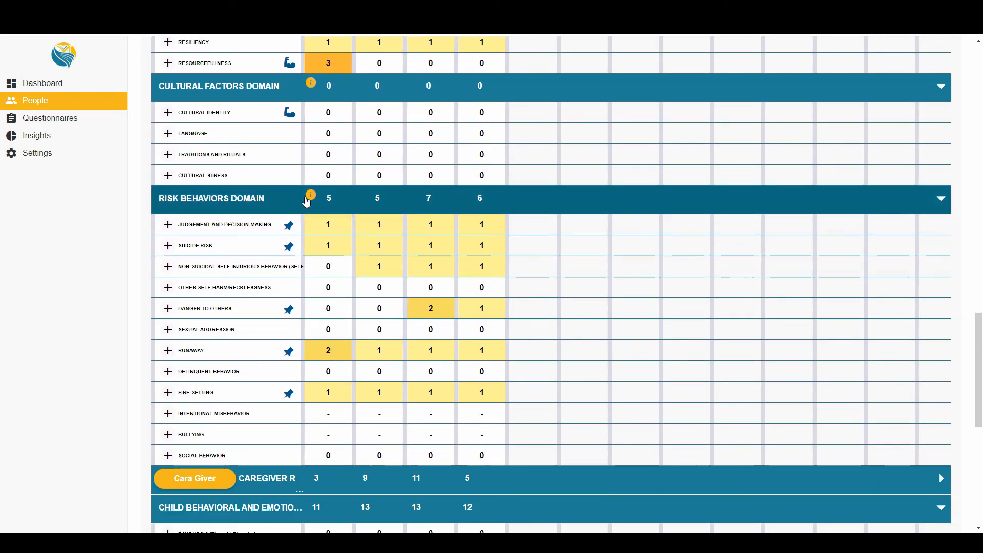
{"action": "scroll", "coordinate": [246, 388], "scroll_direction": "down", "scroll_amount": 8}
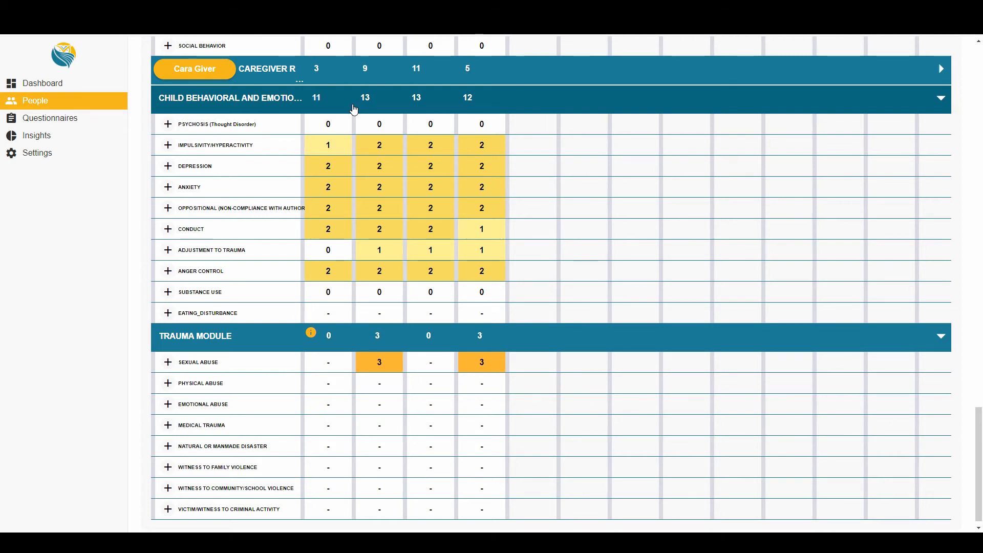
{"action": "scroll", "coordinate": [354, 108], "scroll_direction": "up", "scroll_amount": 10}
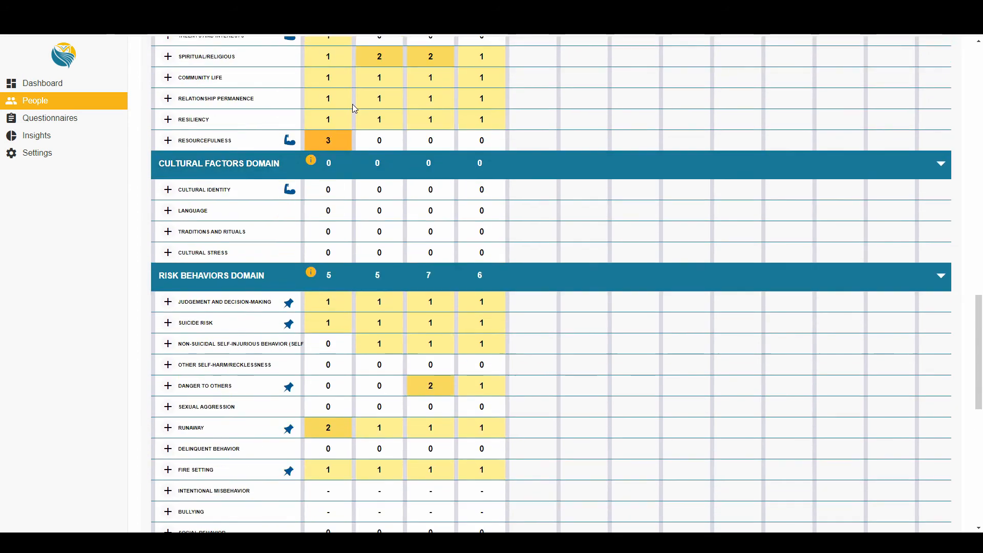
{"action": "scroll", "coordinate": [353, 109], "scroll_direction": "up", "scroll_amount": 20}
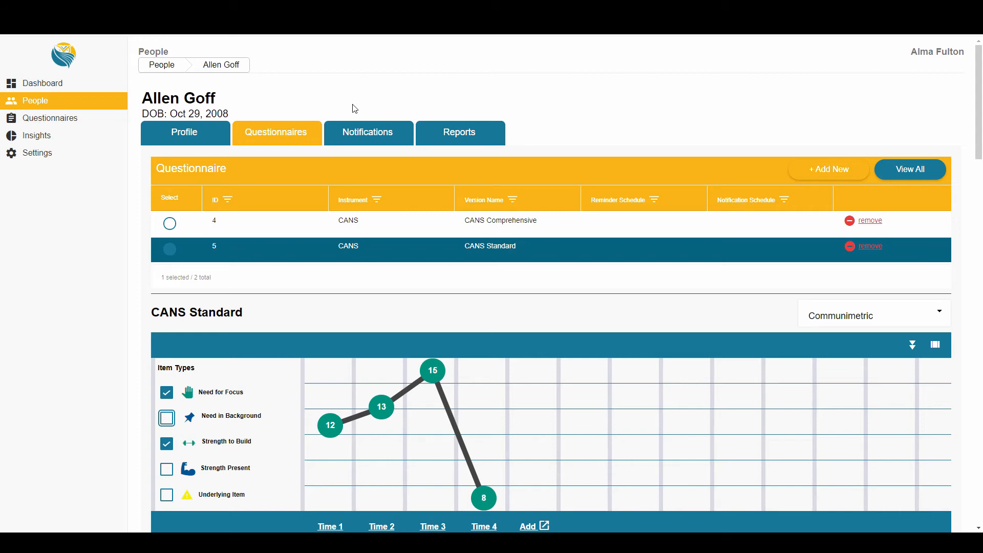
In the CANS Standard report's Story Map, rank Anger Control as priority 1 and Anxiety as priority 2 under Needs for Focus
{"action": "left_click", "coordinate": [469, 142]}
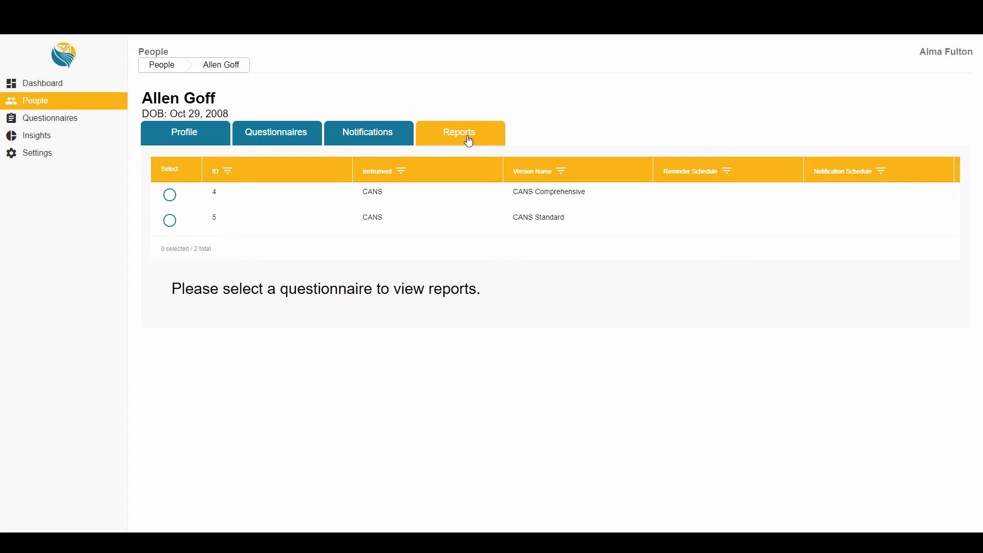
{"action": "left_click", "coordinate": [356, 224]}
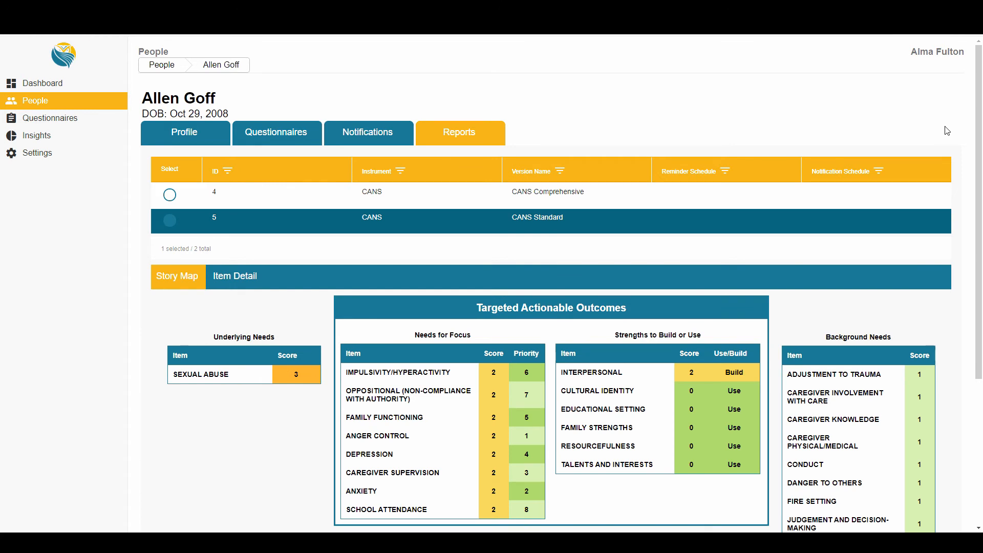
{"action": "left_click_drag", "start_coordinate": [981, 144], "coordinate": [978, 270]}
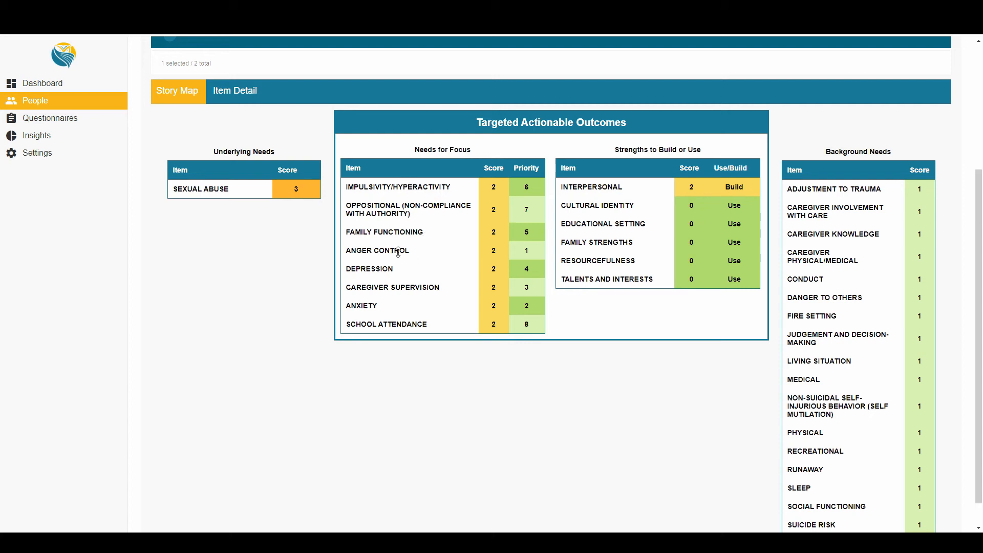
{"action": "left_click_drag", "start_coordinate": [398, 251], "coordinate": [405, 195]}
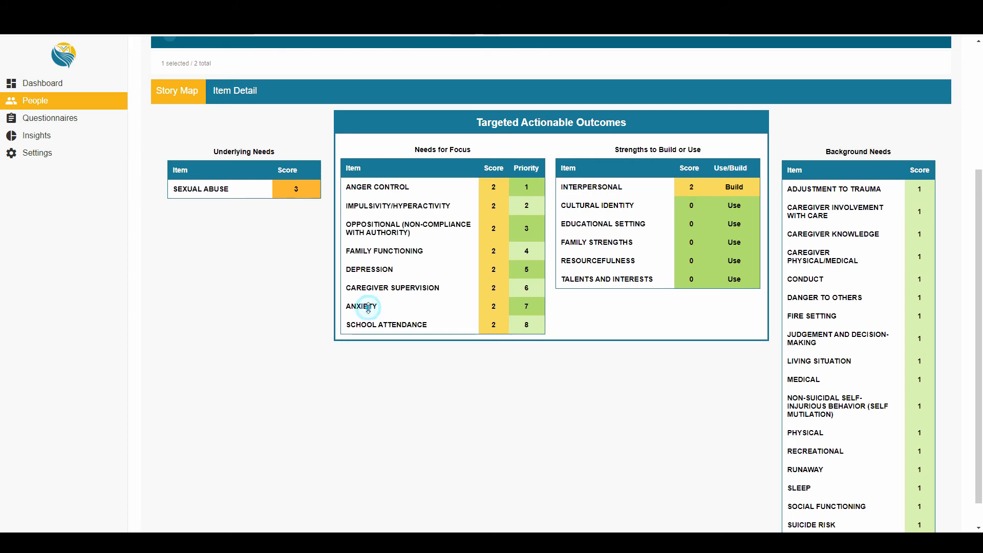
{"action": "left_click_drag", "start_coordinate": [368, 306], "coordinate": [377, 212]}
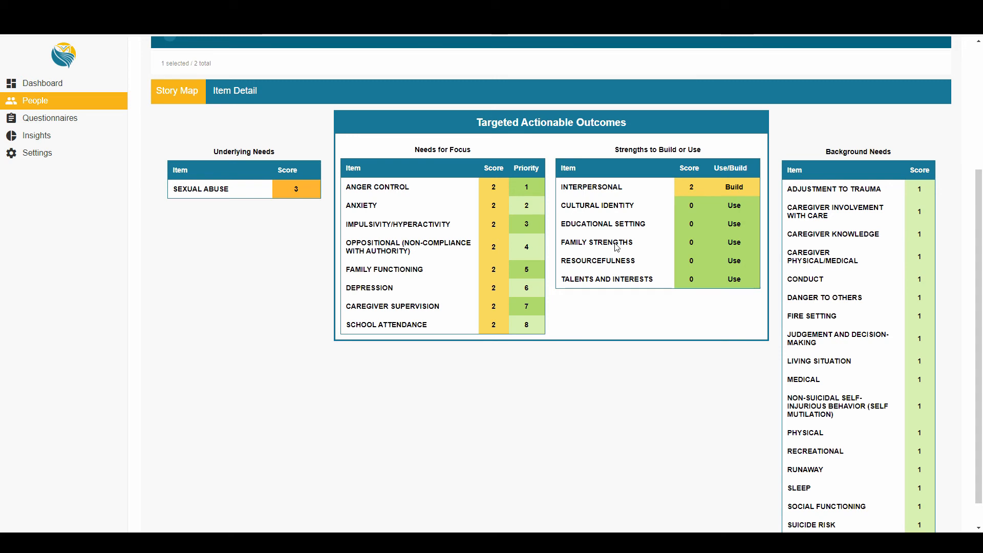
Return to the person's CANS Standard questionnaire and start adding a new assessment after Time 4
{"action": "left_click_drag", "start_coordinate": [979, 362], "coordinate": [978, 210]}
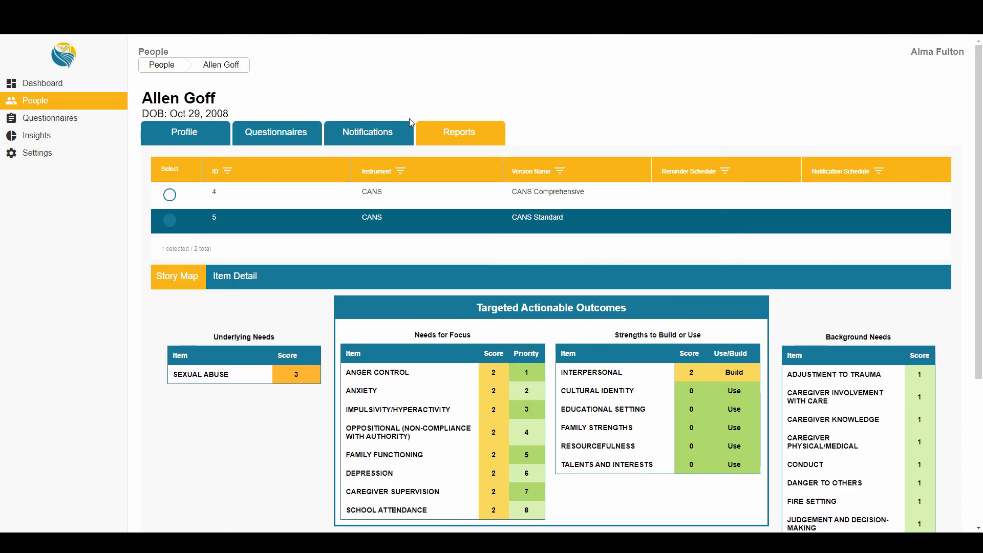
{"action": "left_click", "coordinate": [285, 138]}
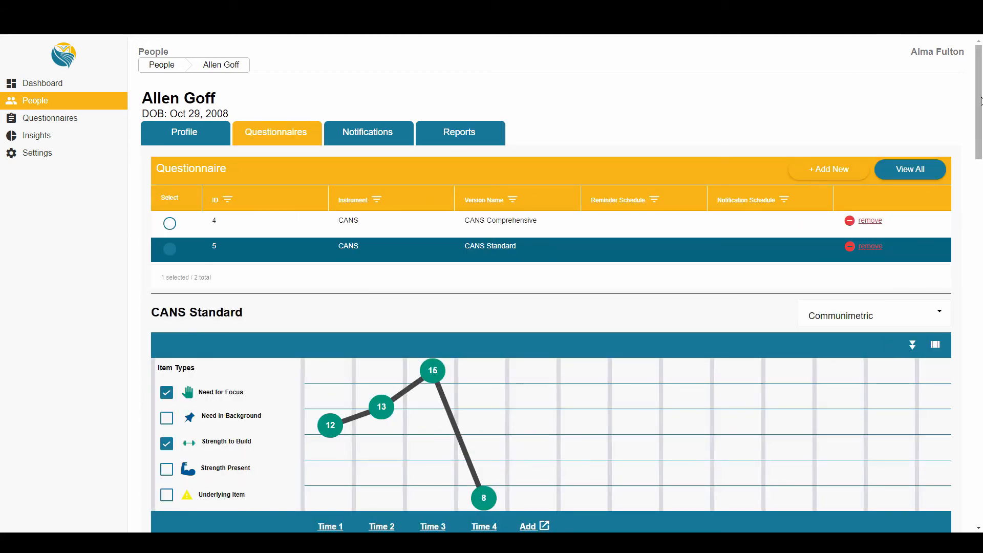
{"action": "scroll", "coordinate": [937, 187], "scroll_direction": "down", "scroll_amount": 8}
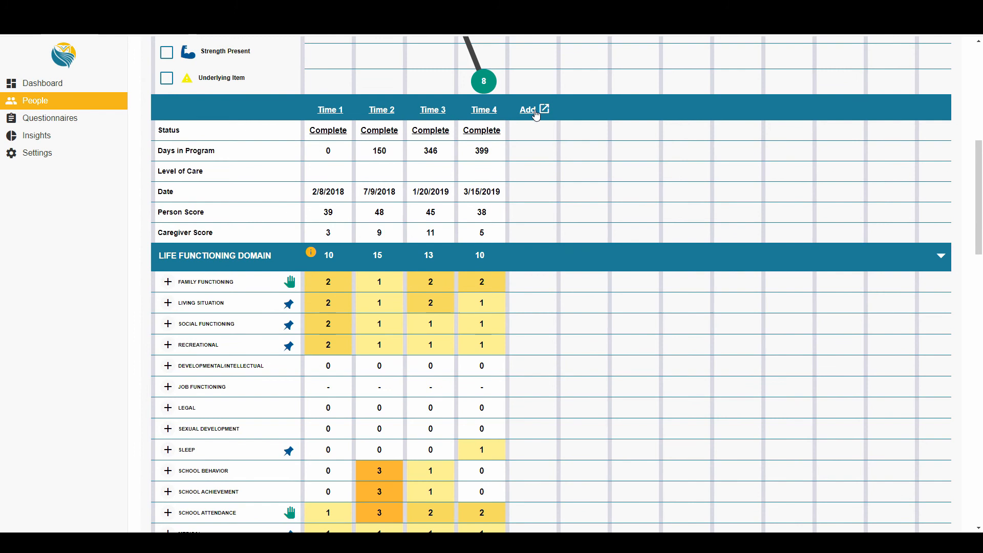
{"action": "left_click", "coordinate": [536, 117]}
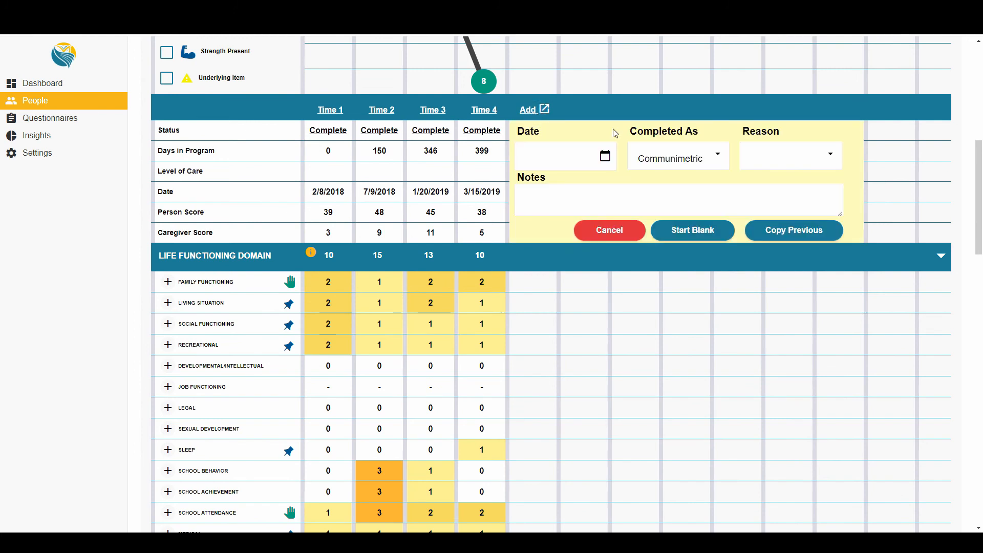
Date the new assessment 6/12/19 and create it by copying the previous assessment's ratings
{"action": "left_click", "coordinate": [605, 161]}
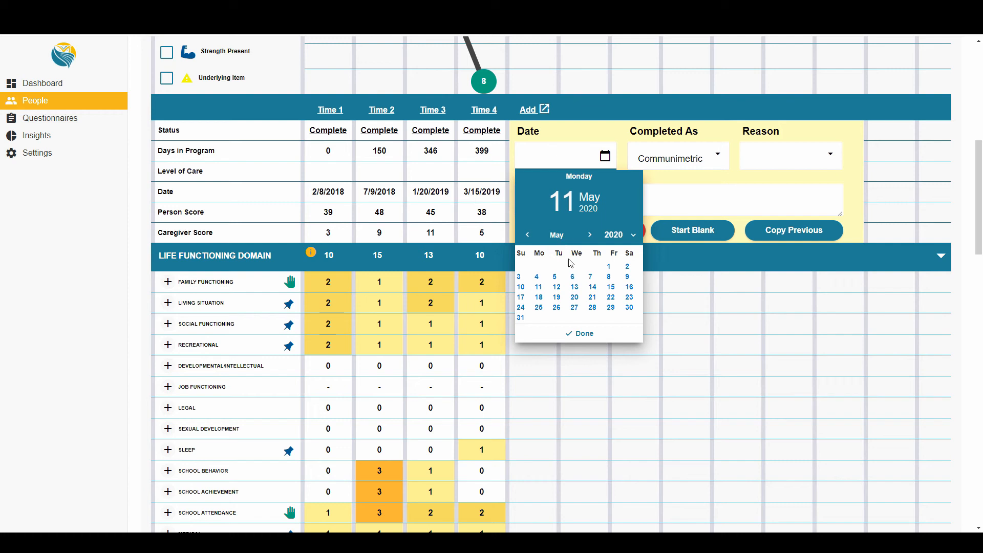
{"action": "left_click", "coordinate": [617, 235]}
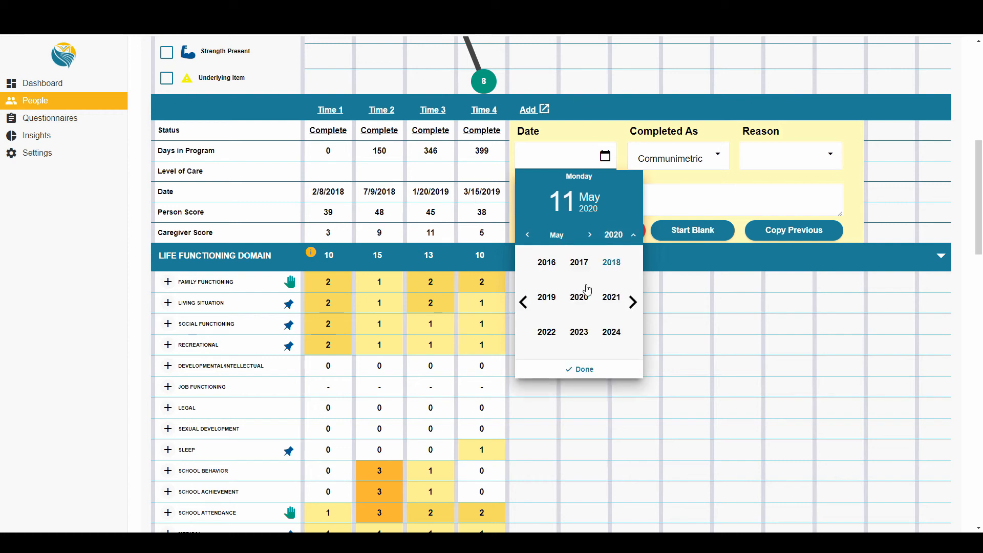
{"action": "left_click", "coordinate": [547, 298]}
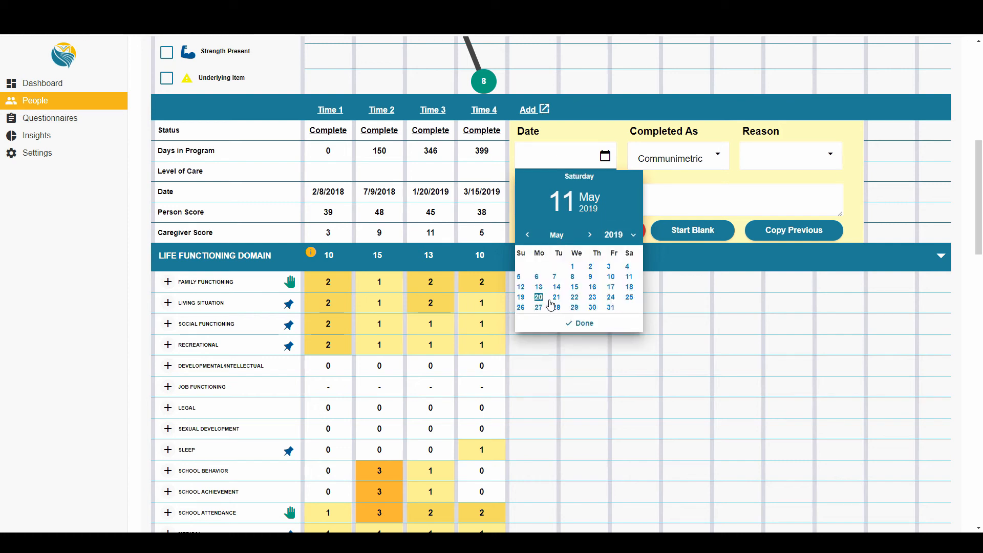
{"action": "left_click", "coordinate": [591, 235]}
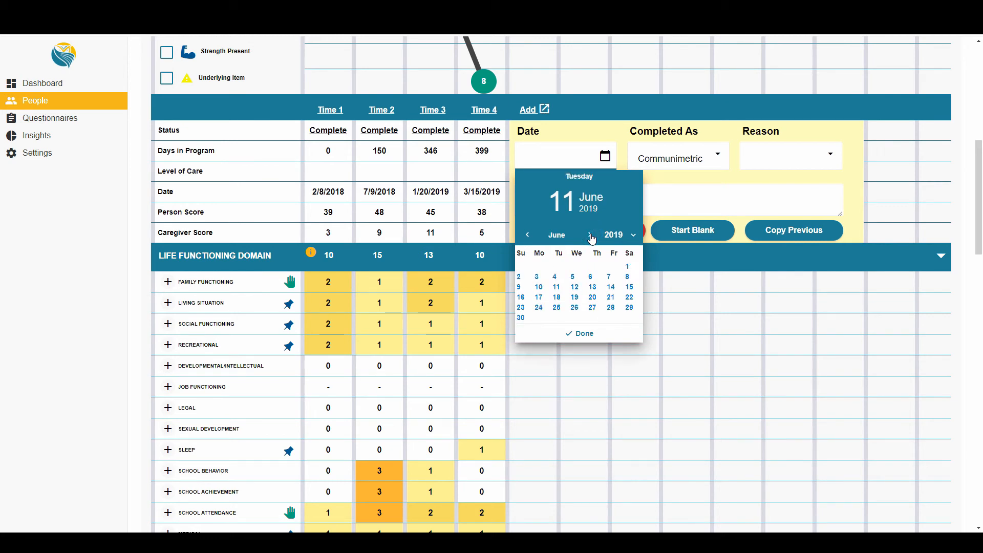
{"action": "left_click", "coordinate": [576, 289]}
{"action": "left_click", "coordinate": [575, 297]}
{"action": "left_click", "coordinate": [576, 288]}
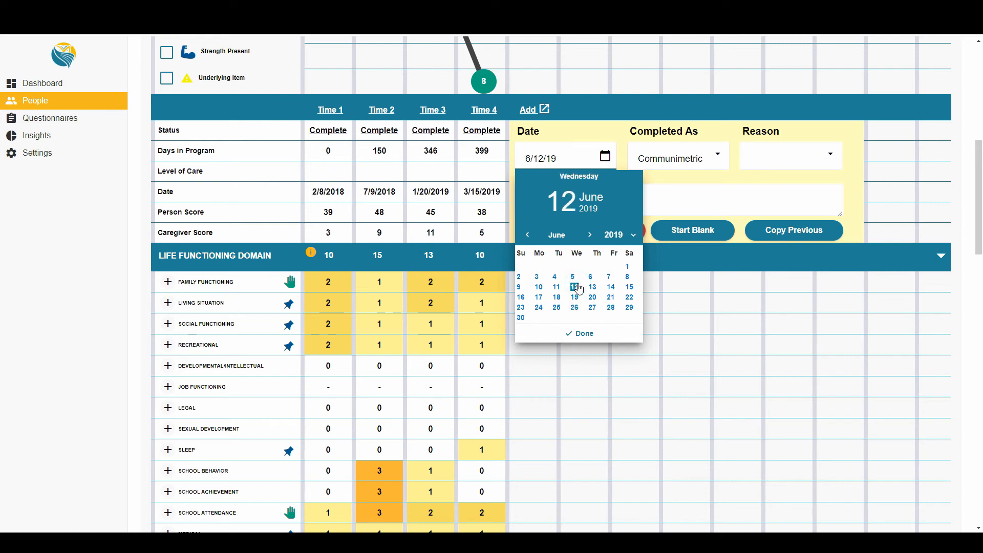
{"action": "left_click", "coordinate": [581, 333]}
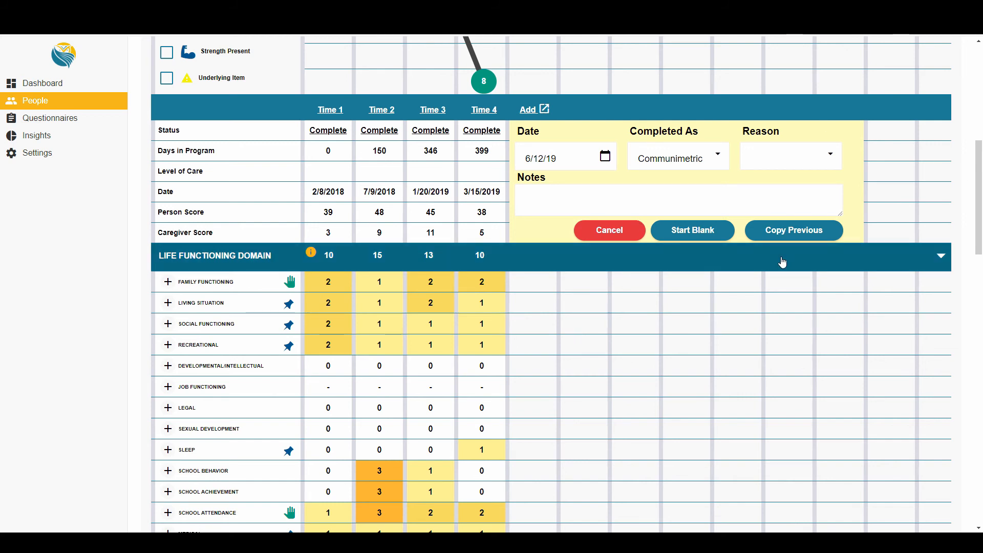
{"action": "left_click", "coordinate": [795, 232]}
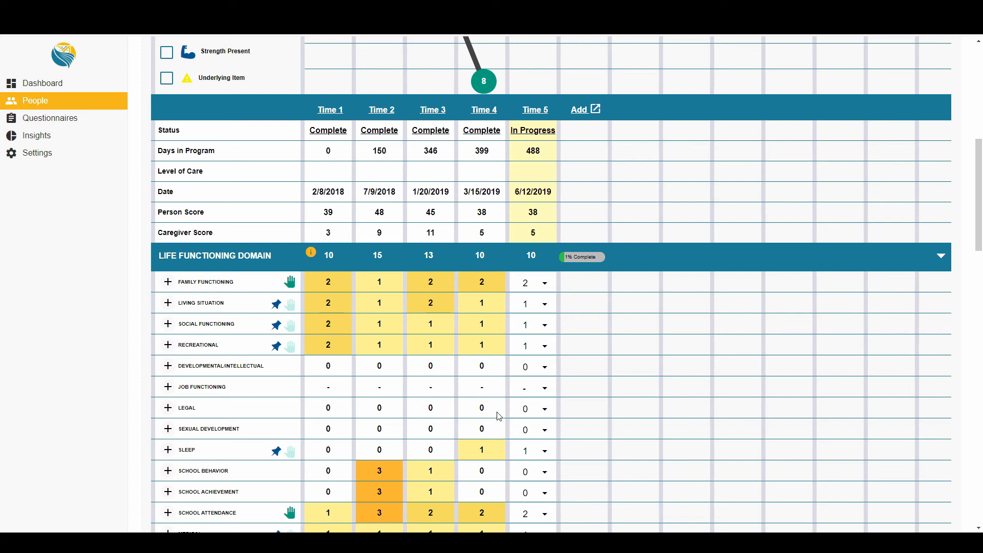
In the Time 5 column of the Life Functioning Domain, rate both Recreational and Job Functioning 0
{"action": "left_click", "coordinate": [525, 282]}
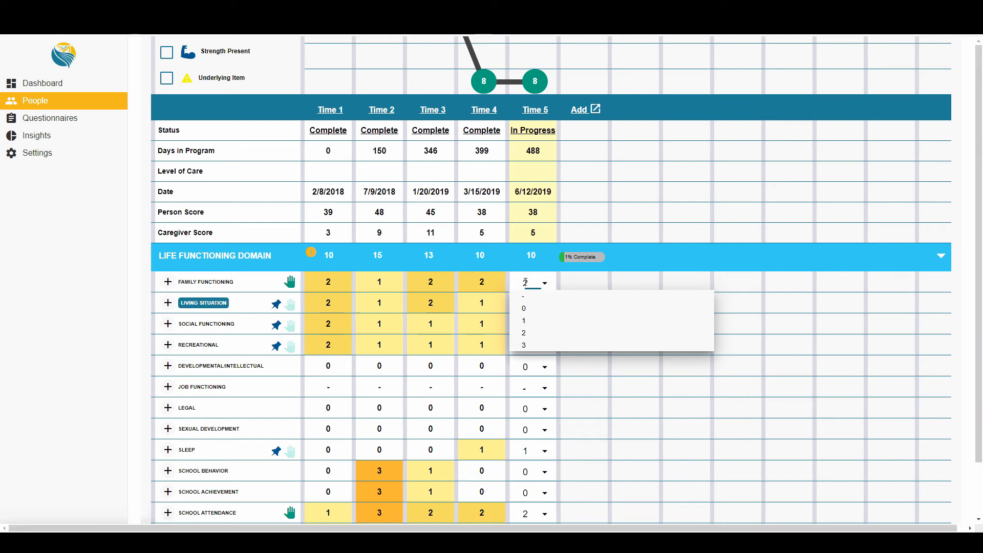
{"action": "key", "text": "Tab"}
{"action": "key", "text": "Tab"}
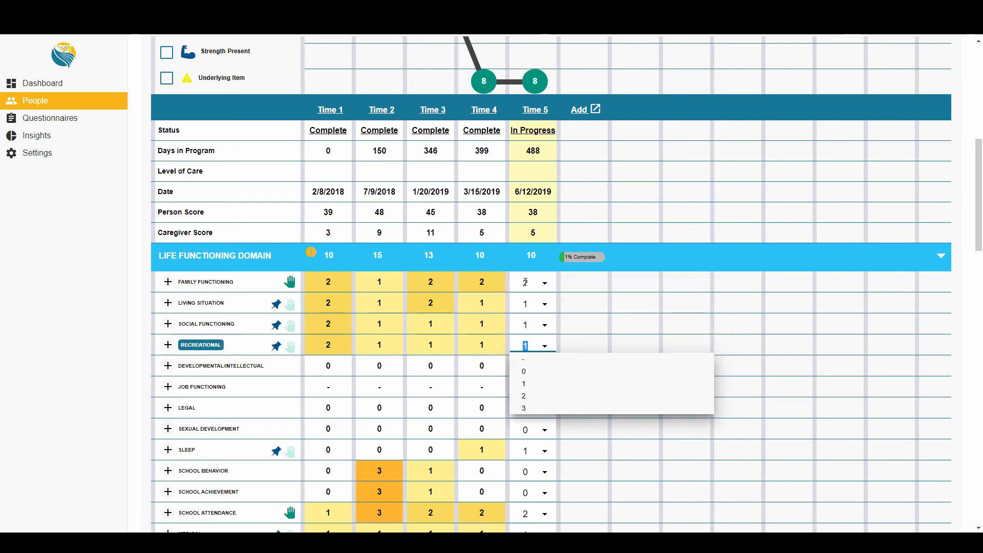
{"action": "key", "text": "Tab"}
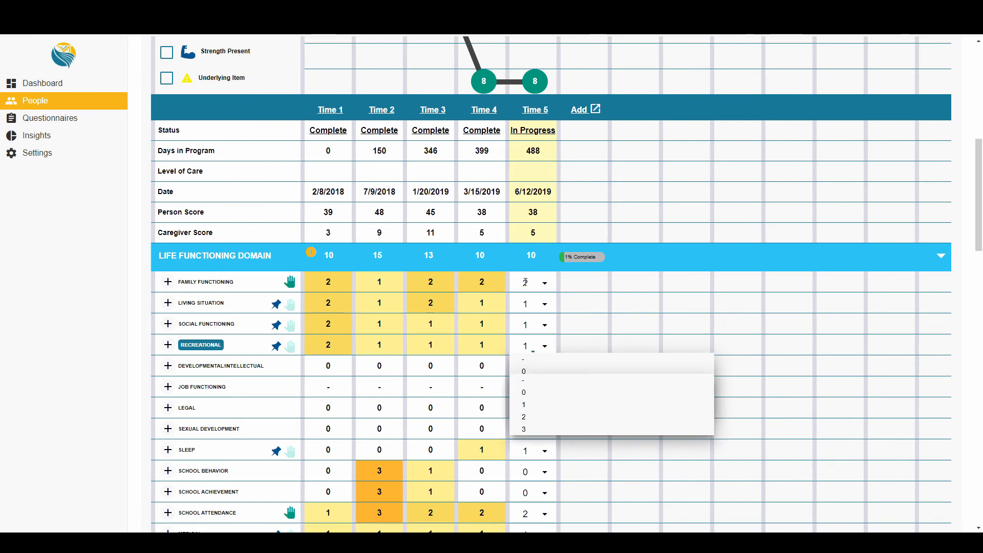
{"action": "key", "text": "Tab"}
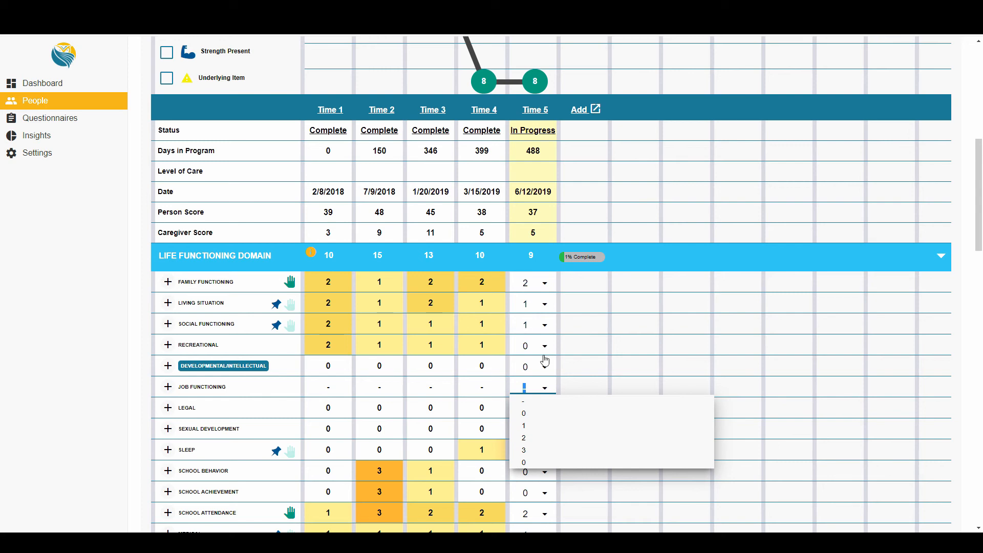
{"action": "left_click", "coordinate": [533, 419]}
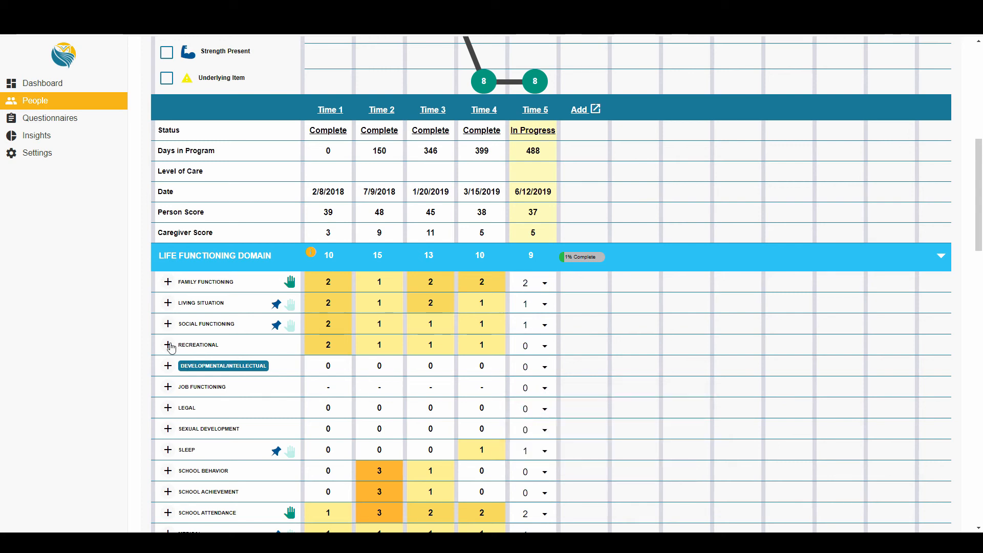
Expand the Developmental/Intellectual item and review its description and rating definitions
{"action": "left_click", "coordinate": [168, 367]}
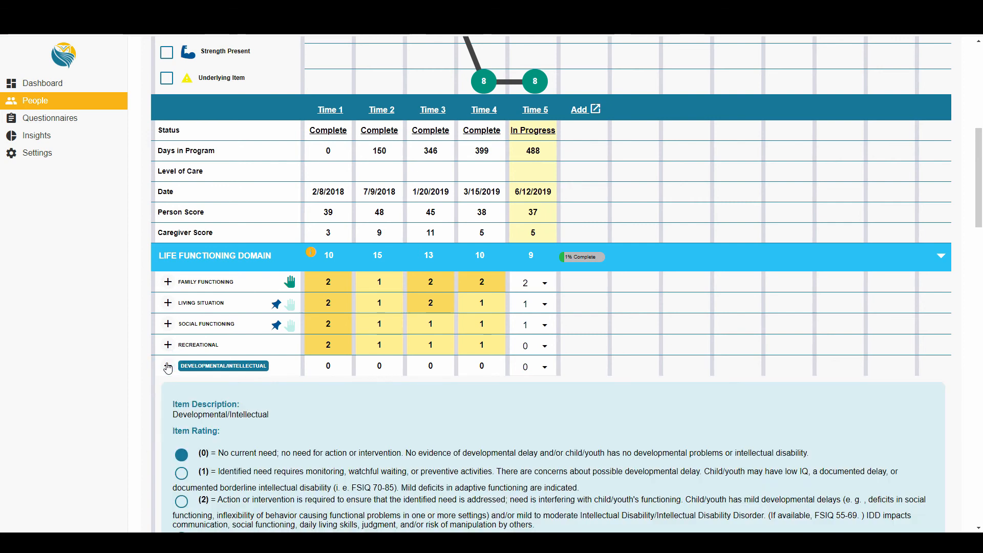
{"action": "scroll", "coordinate": [168, 367], "scroll_direction": "down", "scroll_amount": 2}
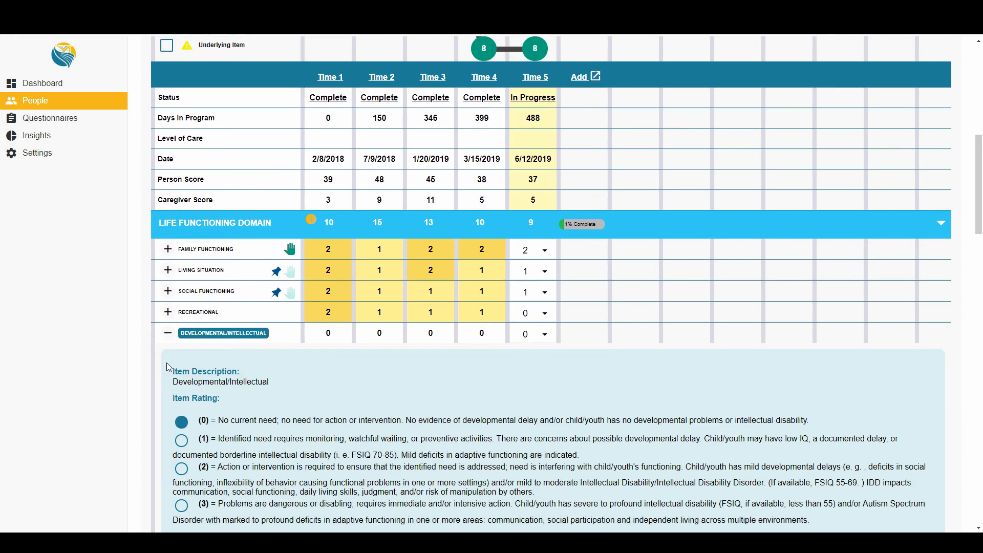
Try rating the Developmental/Intellectual item 1, return its Time 5 rating to 0, and mark the item as confidential
{"action": "scroll", "coordinate": [169, 367], "scroll_direction": "down", "scroll_amount": 1}
{"action": "scroll", "coordinate": [170, 367], "scroll_direction": "down", "scroll_amount": 1}
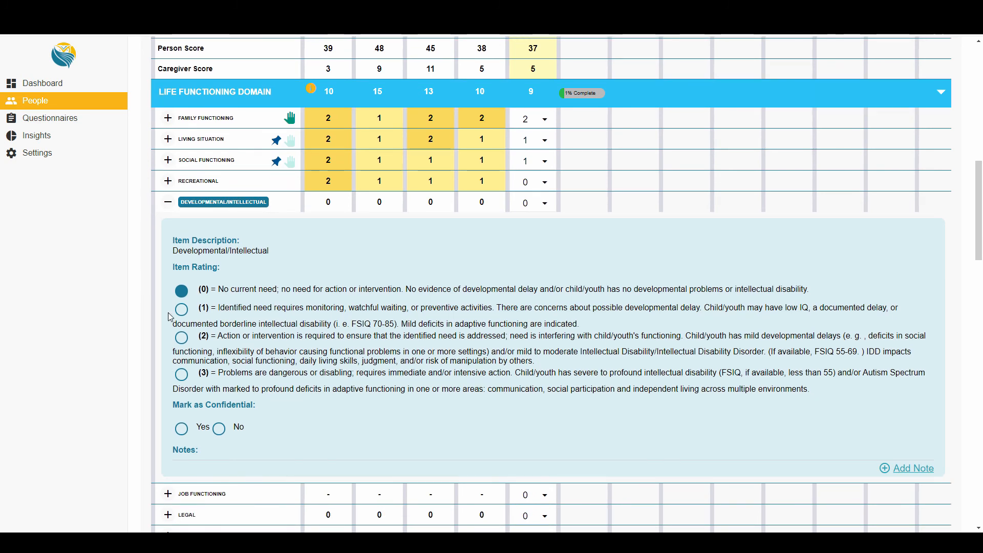
{"action": "key", "text": "Down"}
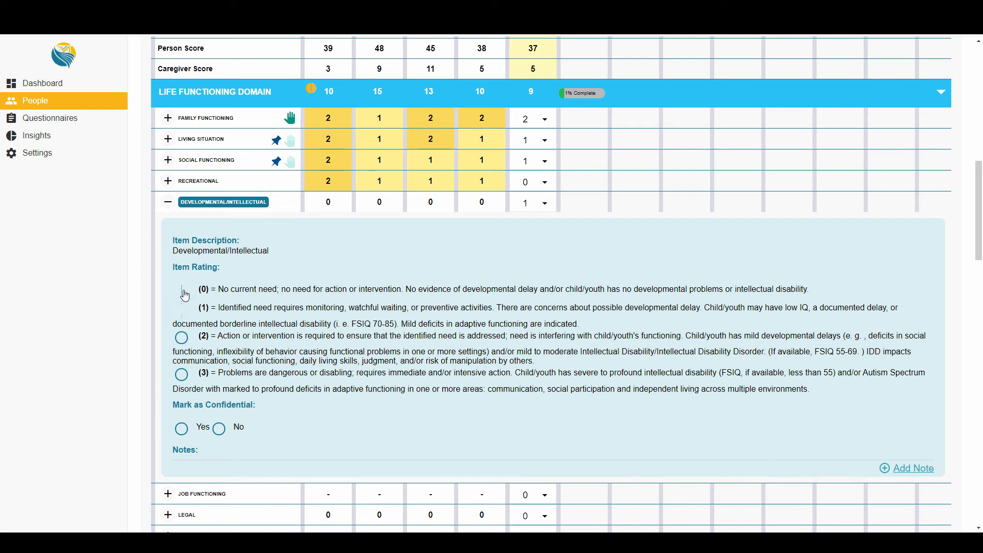
{"action": "left_click", "coordinate": [182, 292]}
{"action": "left_click", "coordinate": [182, 429]}
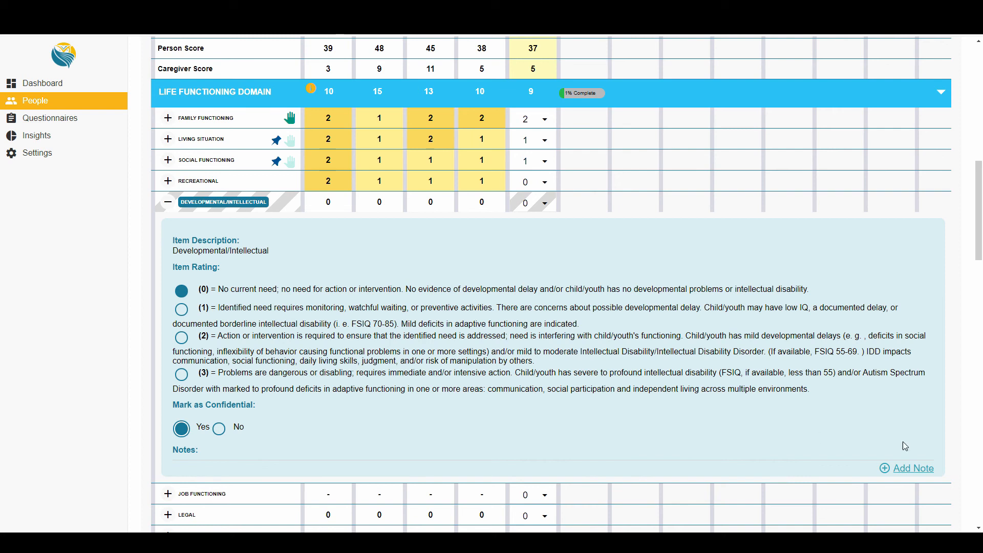
Save a blank note on the Developmental/Intellectual item and collapse its details
{"action": "left_click", "coordinate": [916, 470]}
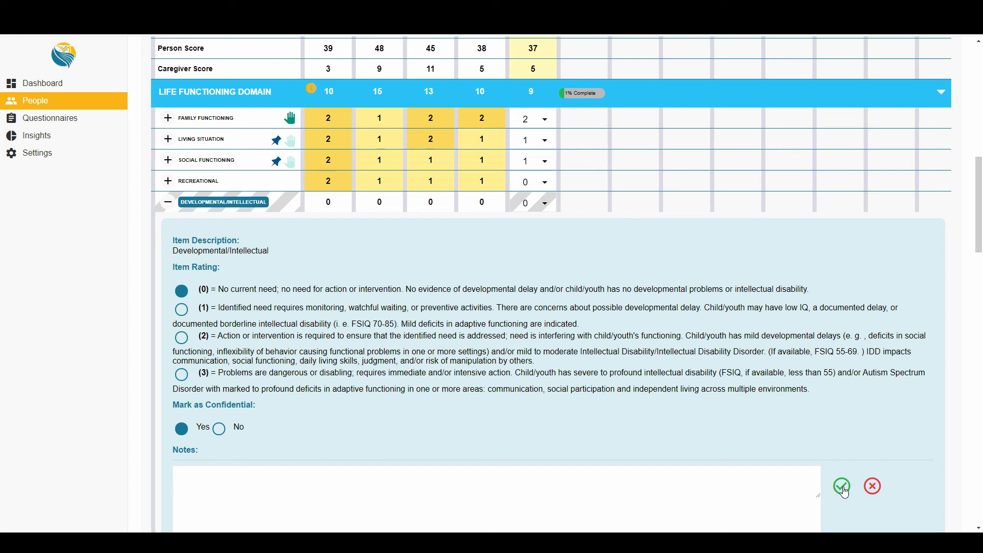
{"action": "left_click", "coordinate": [844, 490]}
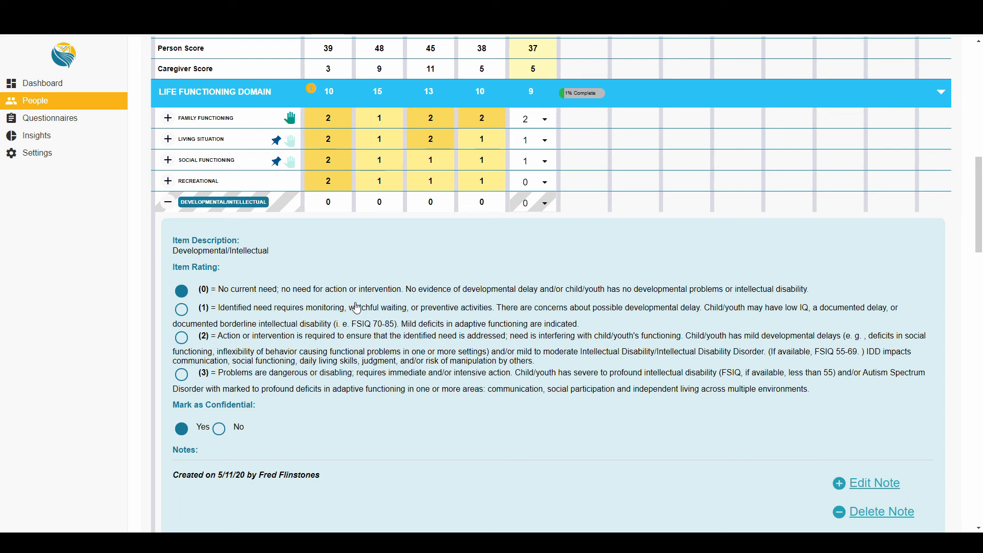
{"action": "left_click", "coordinate": [169, 202]}
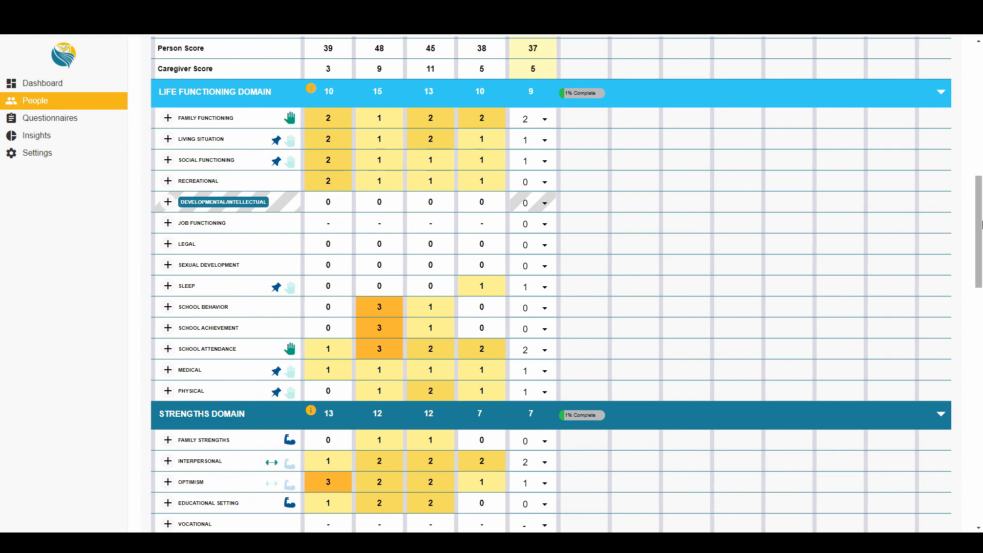
Set the Time 5 rating of Living Situation in the Life Functioning Domain to 2
{"action": "scroll", "coordinate": [981, 226], "scroll_direction": "up", "scroll_amount": 4}
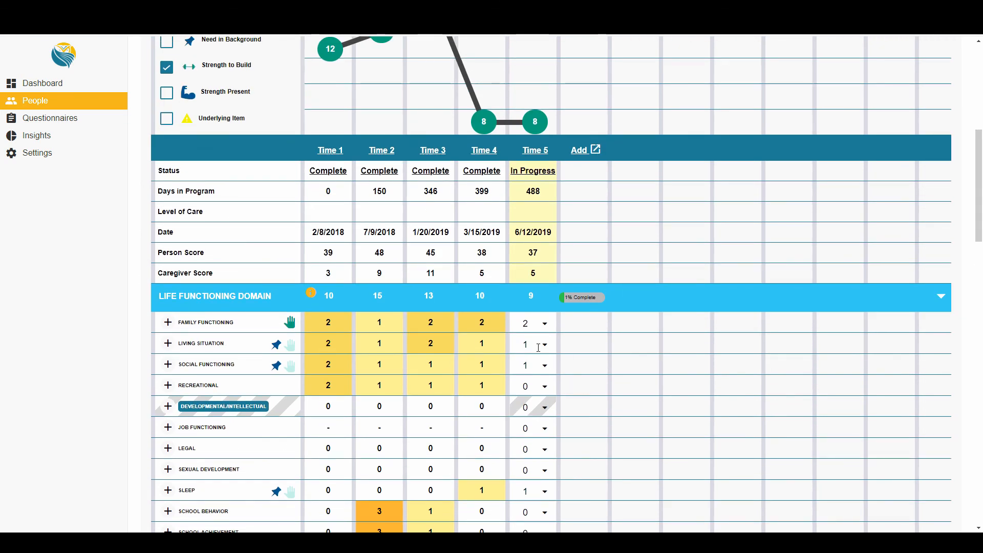
{"action": "left_click", "coordinate": [541, 345]}
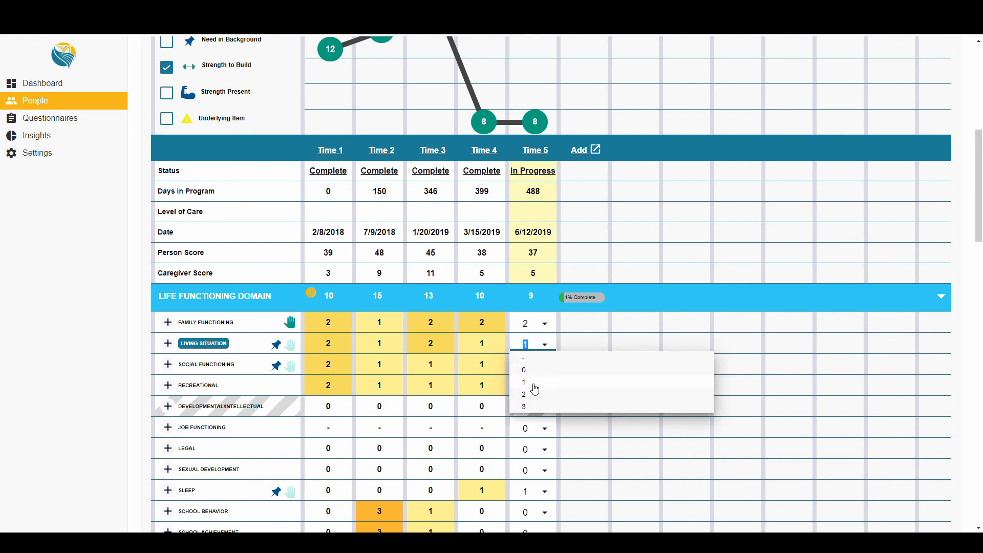
{"action": "left_click", "coordinate": [533, 395]}
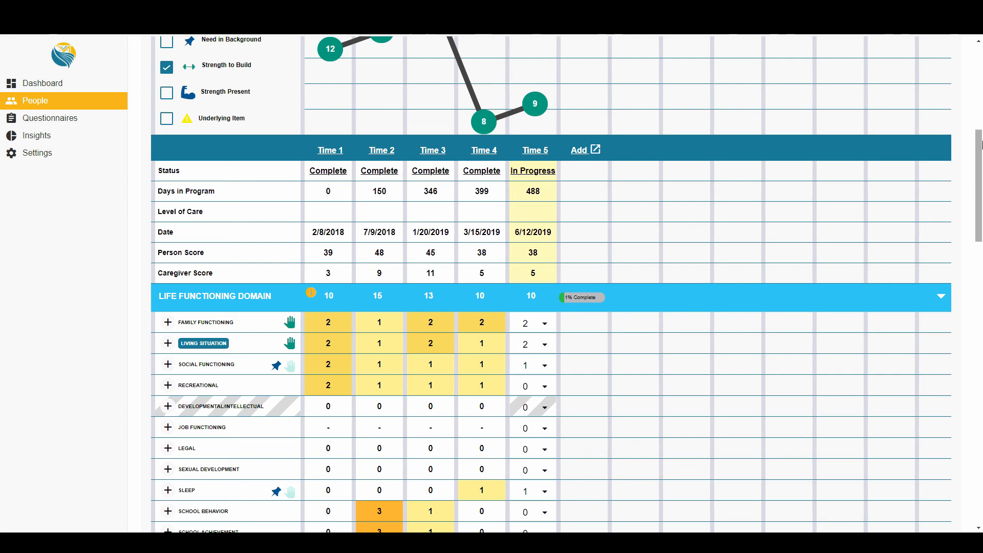
Rate Recreational 1 for Time 5 and switch both Social Functioning and Recreational from Need in Background to Need for Focus
{"action": "left_click_drag", "start_coordinate": [981, 160], "coordinate": [981, 200]}
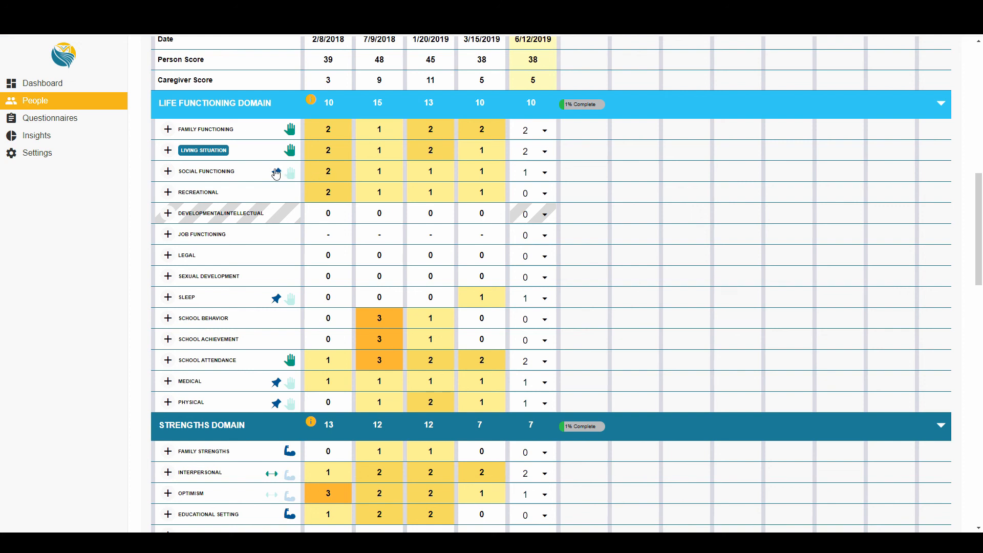
{"action": "left_click", "coordinate": [528, 232]}
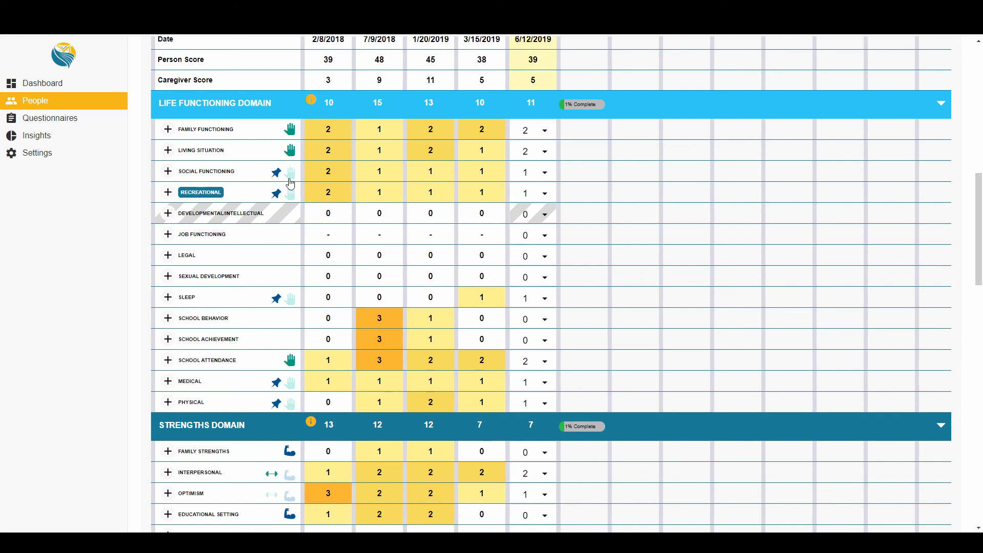
{"action": "left_click", "coordinate": [290, 174]}
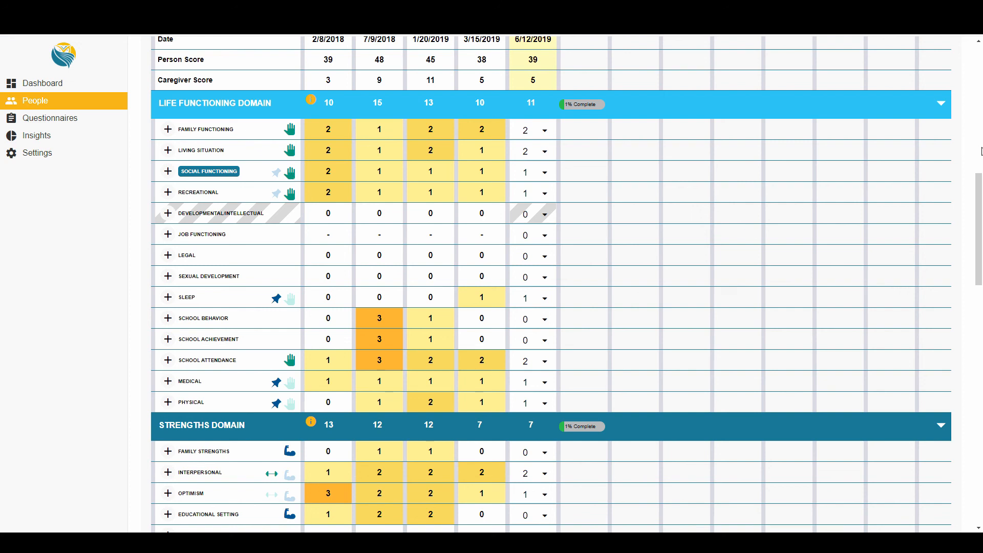
{"action": "left_click_drag", "start_coordinate": [980, 197], "coordinate": [980, 104]}
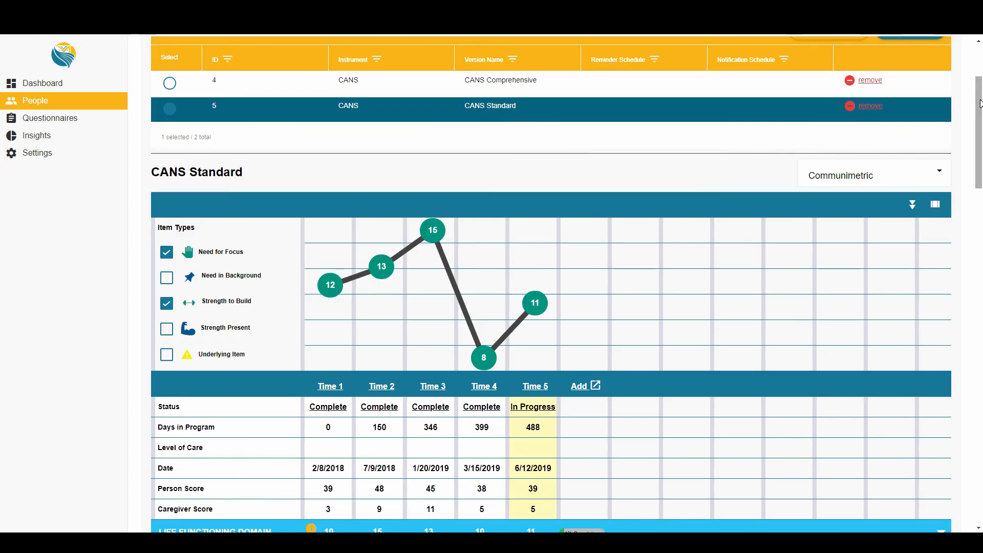